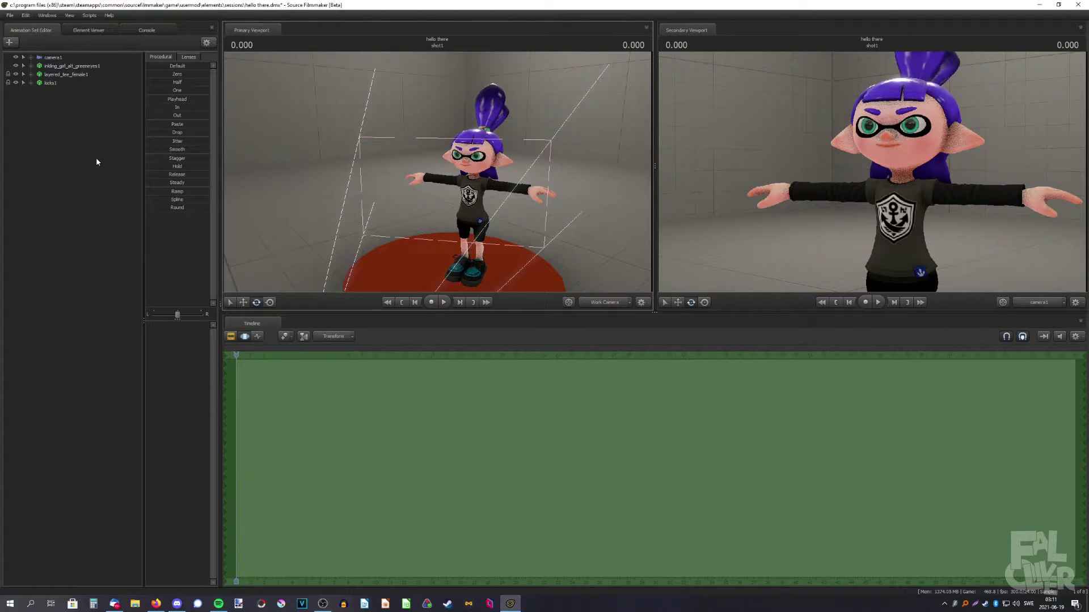
# Lower camera1's toneMapScale to darken the shot, leaving the camera deselected.
pyautogui.moveTo(437, 171); pyautogui.dragTo(468, 171)
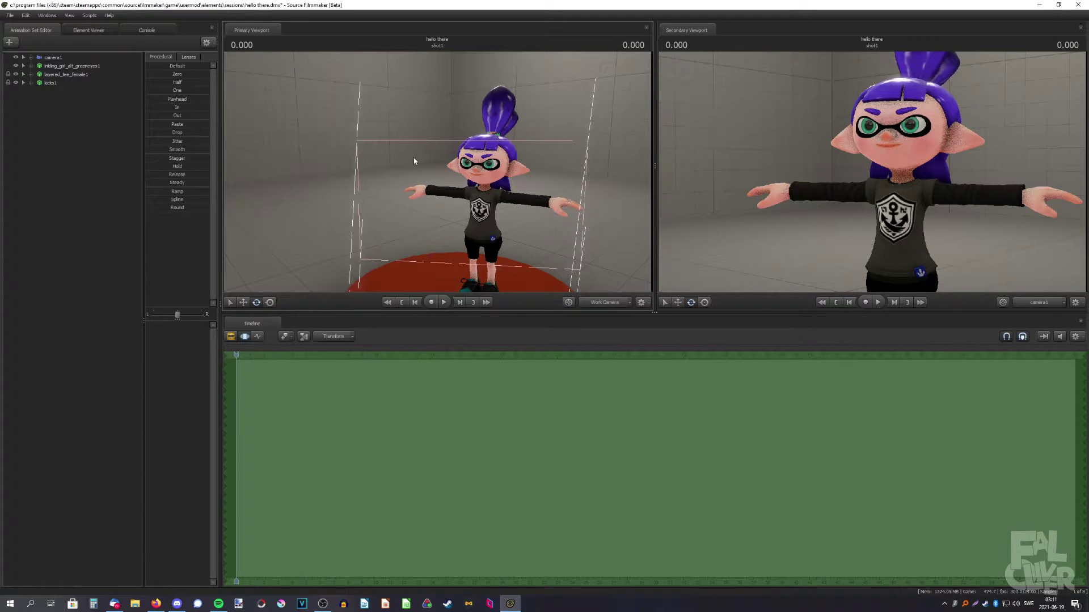
pyautogui.moveTo(434, 175); pyautogui.dragTo(434, 174)
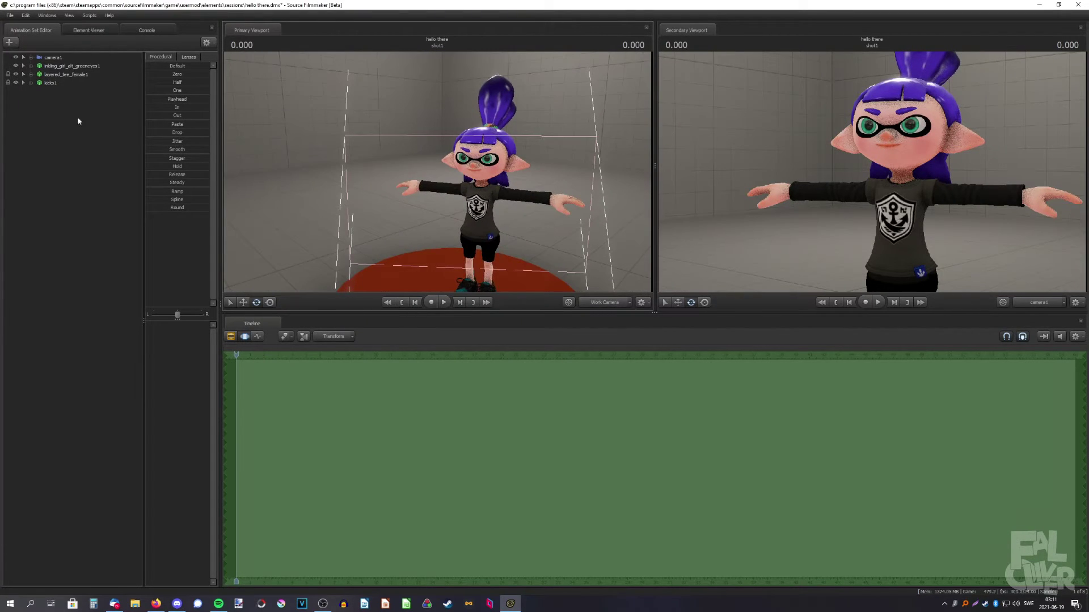
pyautogui.click(49, 58)
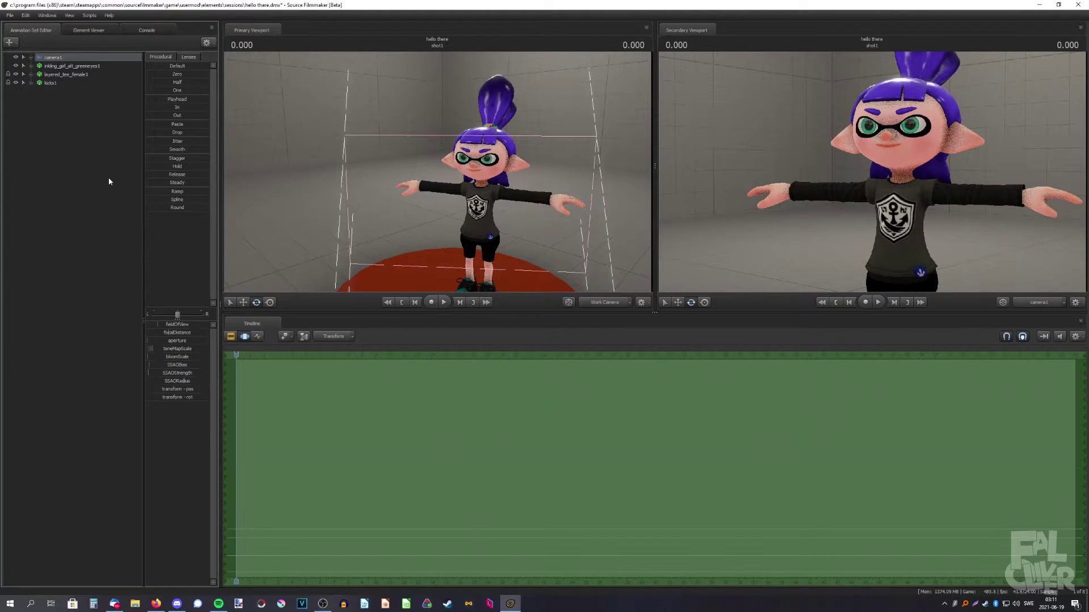
pyautogui.moveTo(175, 349); pyautogui.dragTo(169, 350)
pyautogui.click(45, 112)
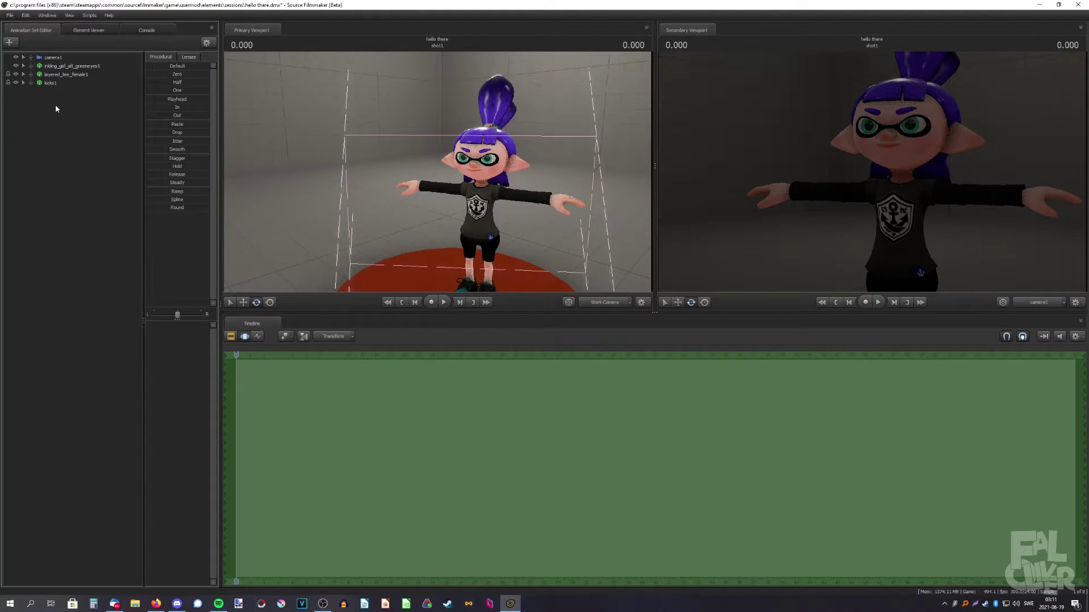
# Create a new light in the scene and narrow its beam with horizontalFOV and verticalFOV.
pyautogui.rightClick(55, 108)
pyautogui.click(97, 129)
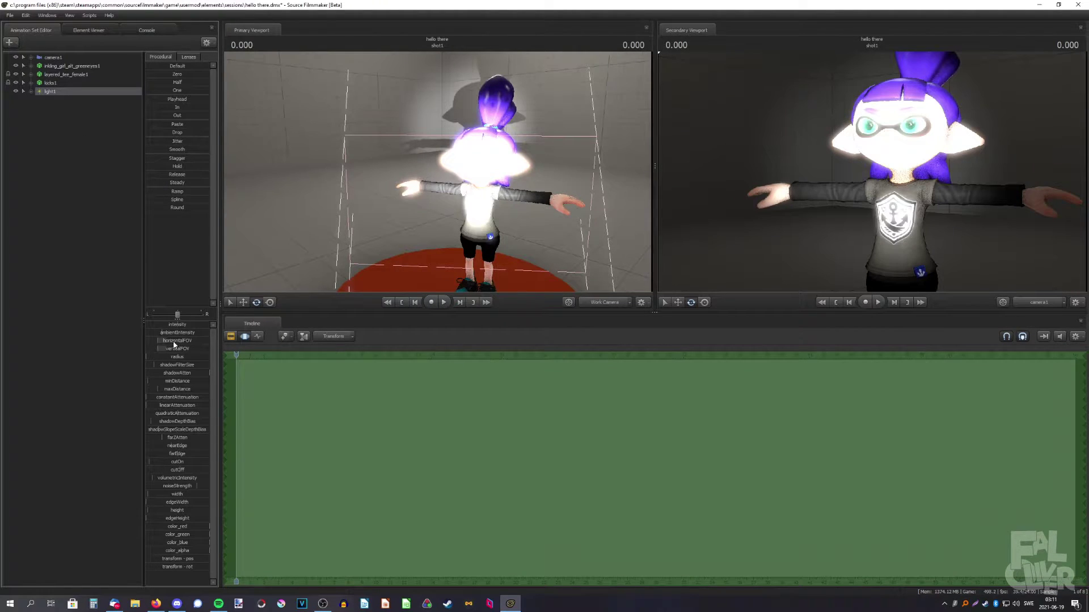
pyautogui.moveTo(184, 343); pyautogui.dragTo(146, 347)
# Move the narrow light in front of the character's face so its spot falls on one eye.
pyautogui.moveTo(436, 172); pyautogui.dragTo(444, 215)
pyautogui.press('s')
pyautogui.press('w')
pyautogui.moveTo(435, 261); pyautogui.dragTo(446, 125)
pyautogui.press('w')
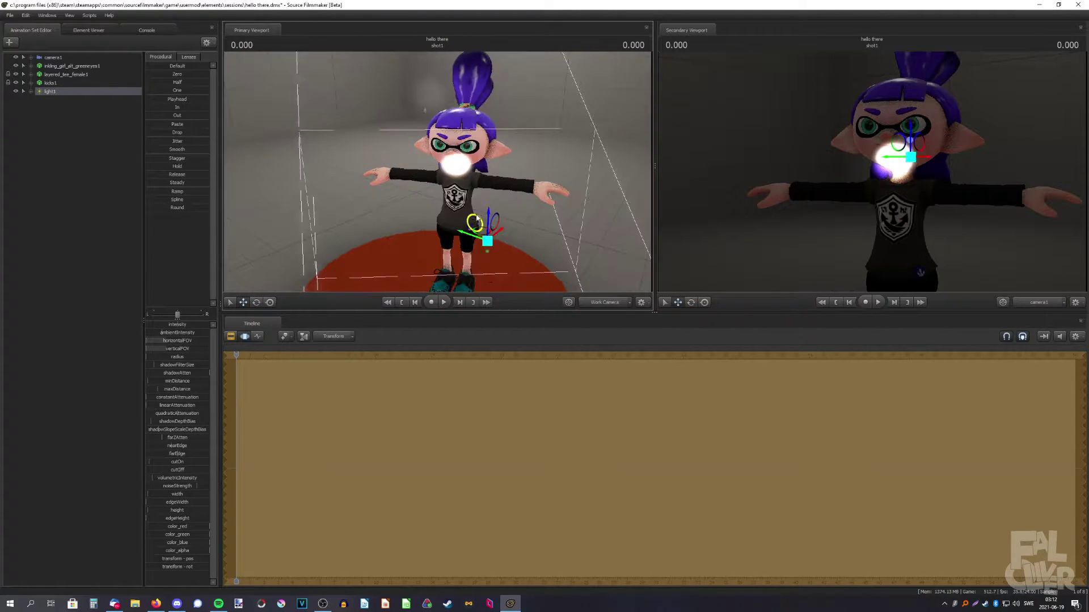
pyautogui.moveTo(475, 224); pyautogui.dragTo(481, 199)
pyautogui.press('e')
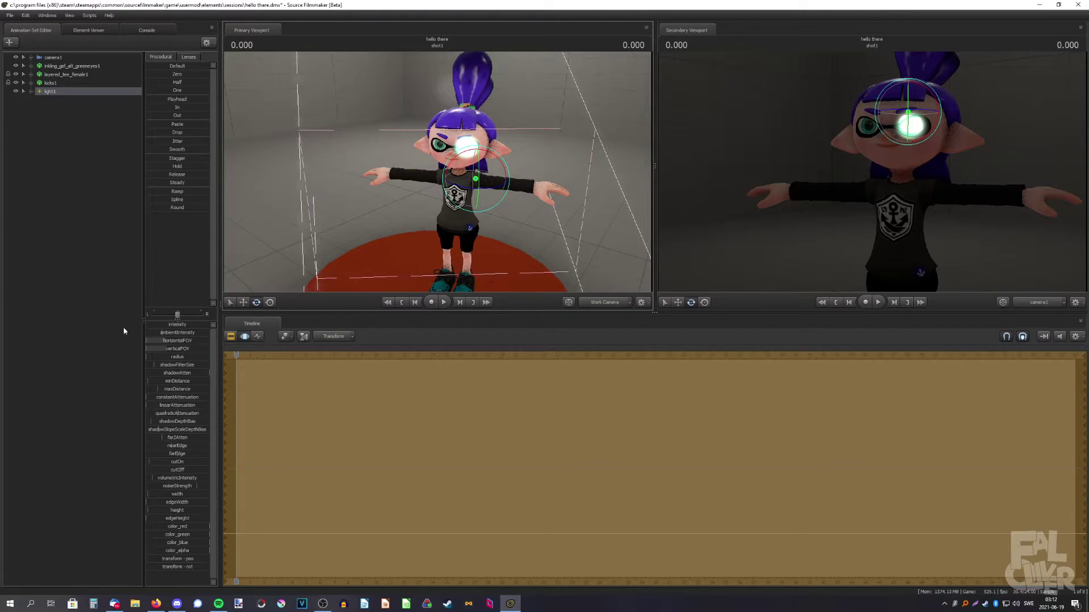
# Reduce the light's intensity and lower its color_red and color_blue so it shines green on the eye.
pyautogui.moveTo(182, 324)
pyautogui.mouseDown()
pyautogui.moveTo(153, 324)
pyautogui.moveTo(162, 326)
pyautogui.mouseUp()
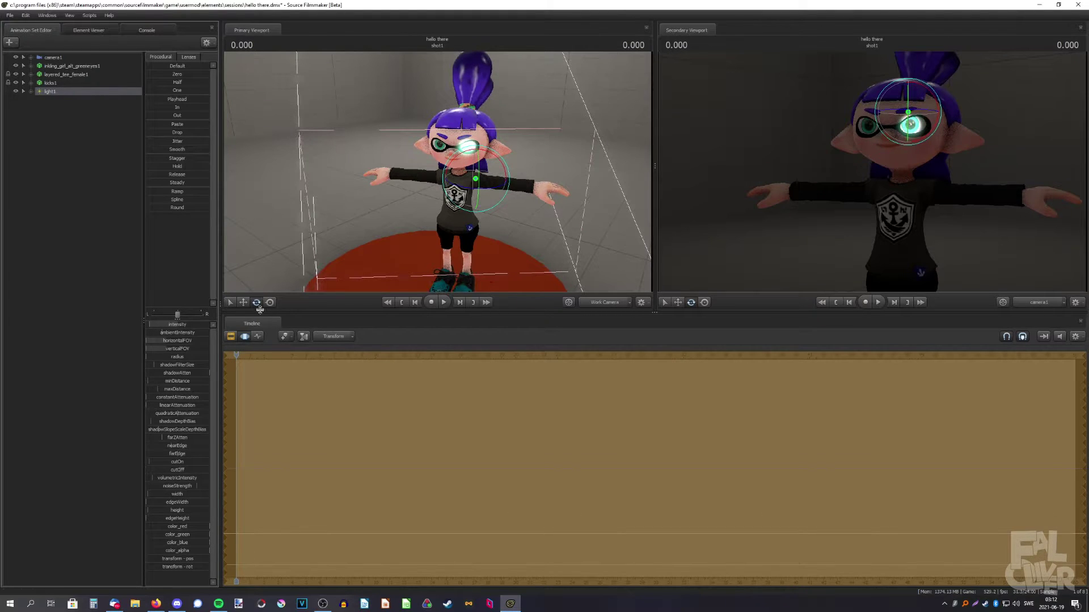
pyautogui.click(243, 302)
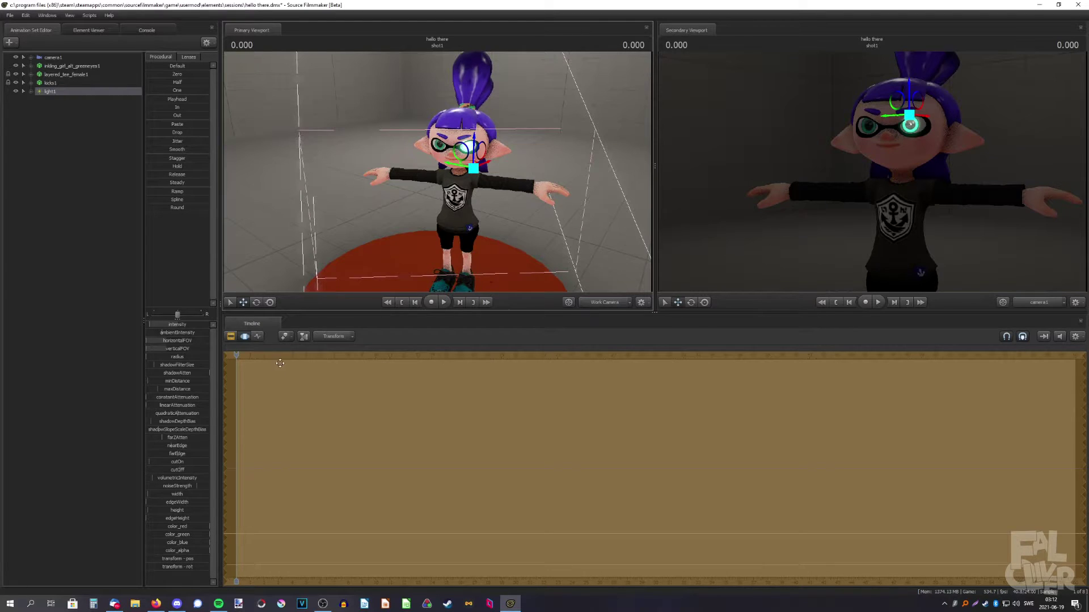
pyautogui.click(198, 528)
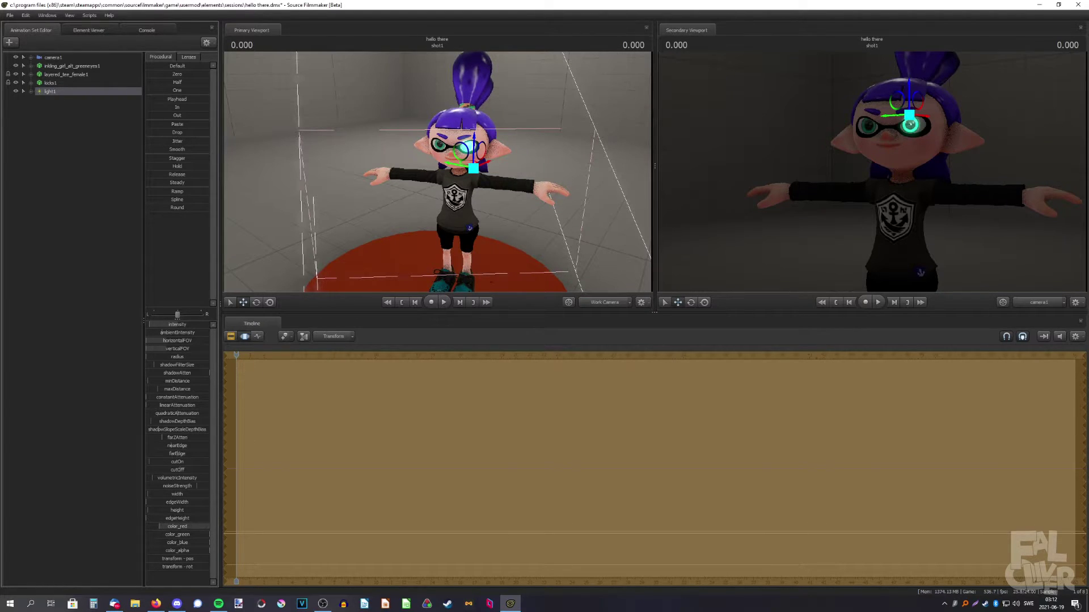
pyautogui.moveTo(167, 526); pyautogui.dragTo(146, 542)
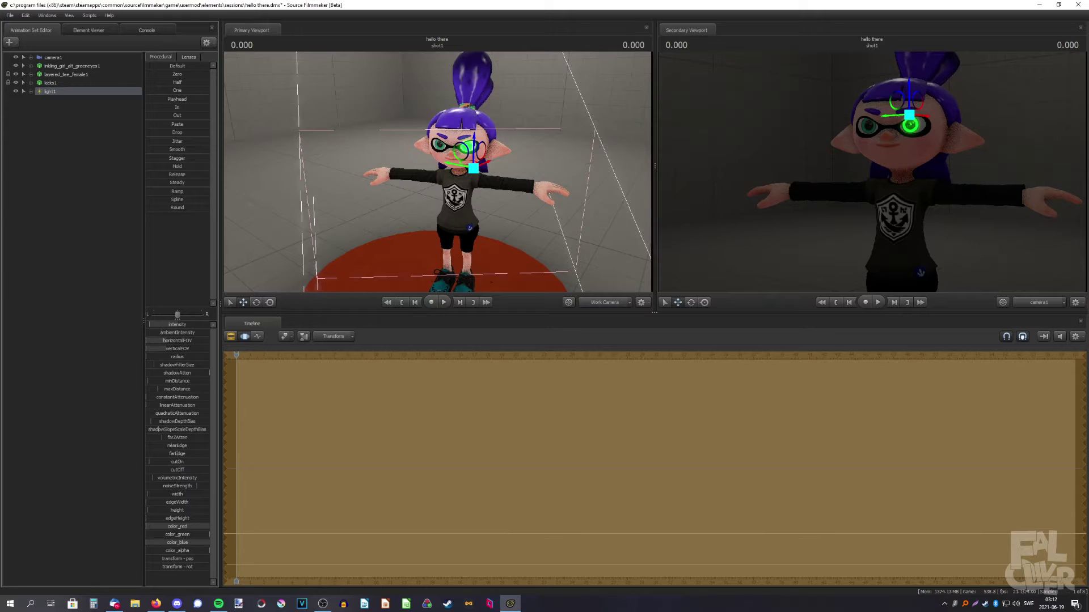
pyautogui.click(987, 100)
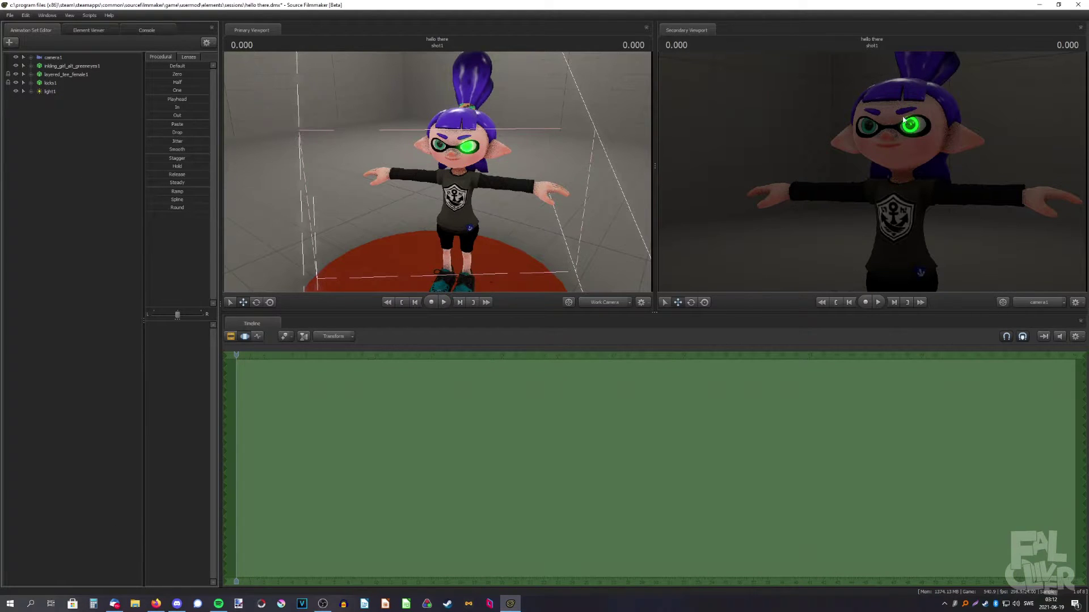
# Adjust camera1's bloomScale to change the strength of the eye's glow.
pyautogui.click(65, 91)
pyautogui.press('Escape')
pyautogui.click(66, 60)
pyautogui.moveTo(157, 358)
pyautogui.mouseDown()
pyautogui.moveTo(173, 358)
pyautogui.moveTo(146, 359)
pyautogui.mouseUp()
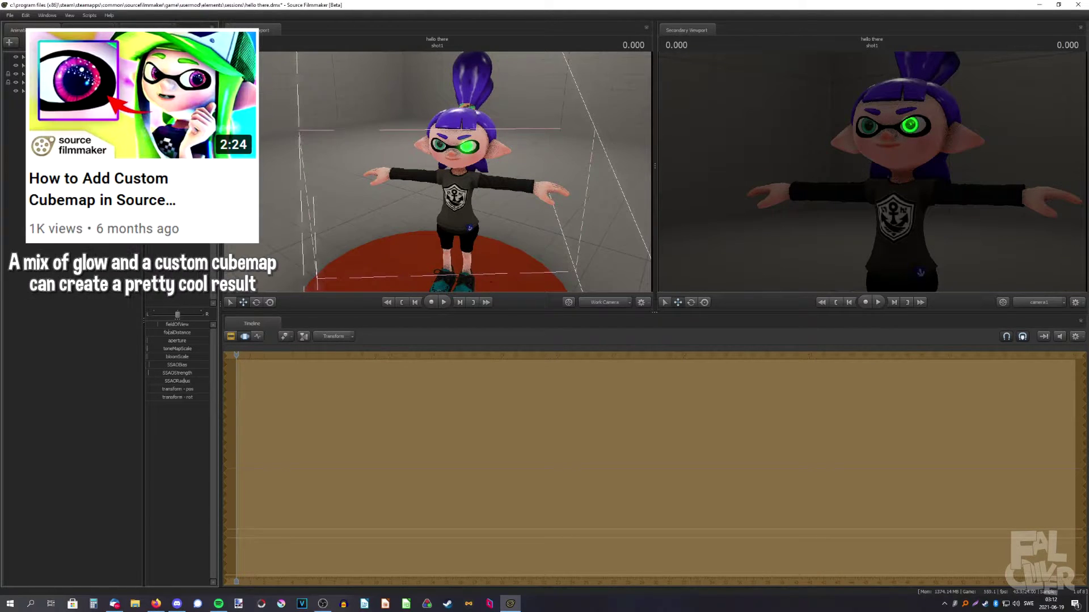
# Delete light1 from the scene.
pyautogui.click(65, 91)
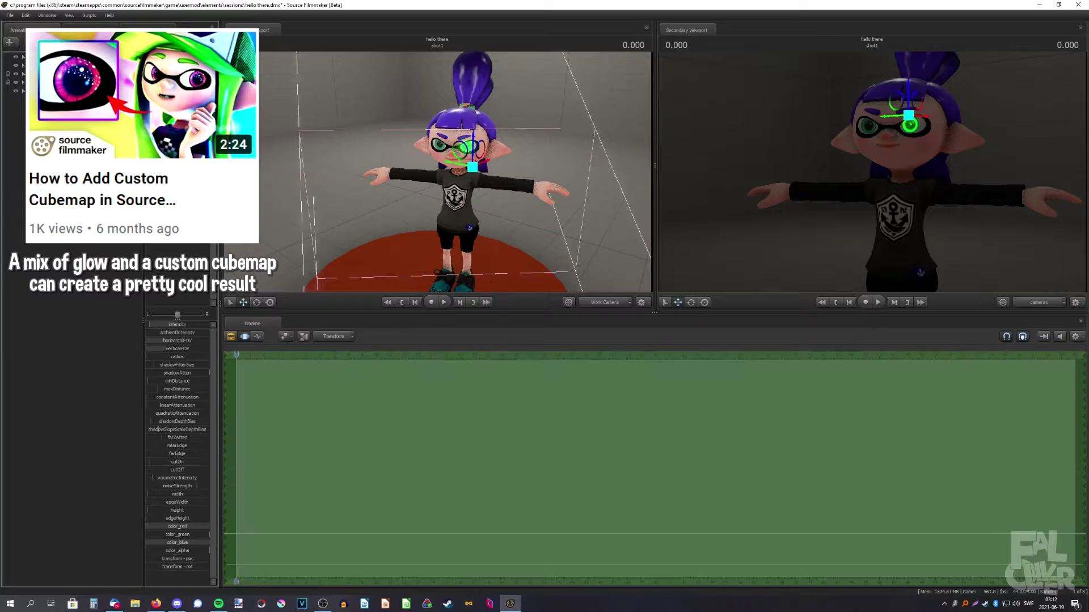
pyautogui.press('Escape')
pyautogui.click(65, 91)
pyautogui.click(91, 188)
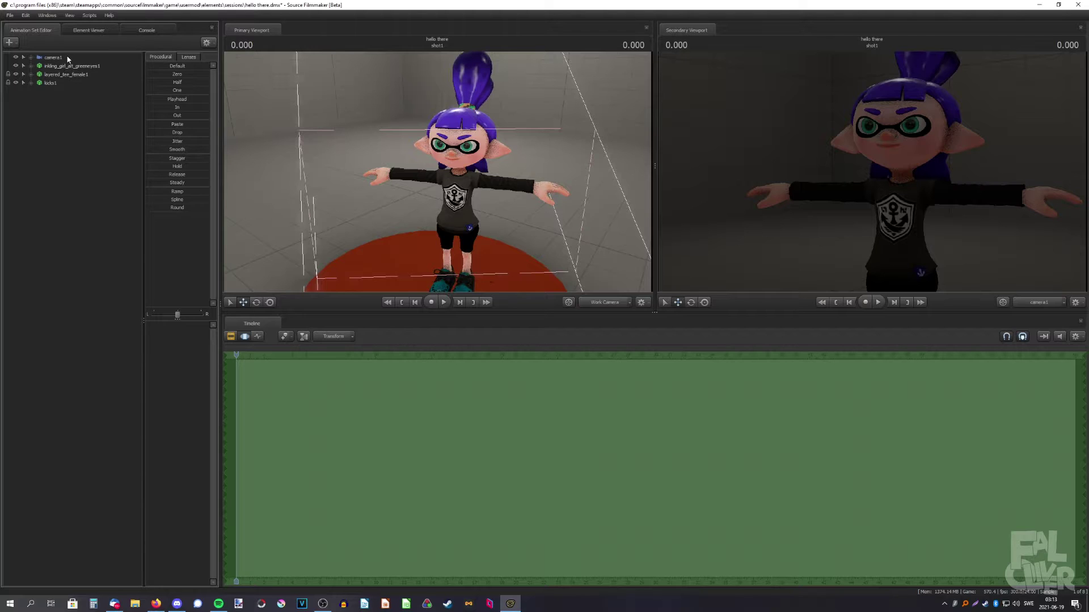
# Raise camera1's toneMapScale to brighten the camera view.
pyautogui.click(67, 58)
pyautogui.moveTo(154, 350); pyautogui.dragTo(156, 350)
pyautogui.click(86, 212)
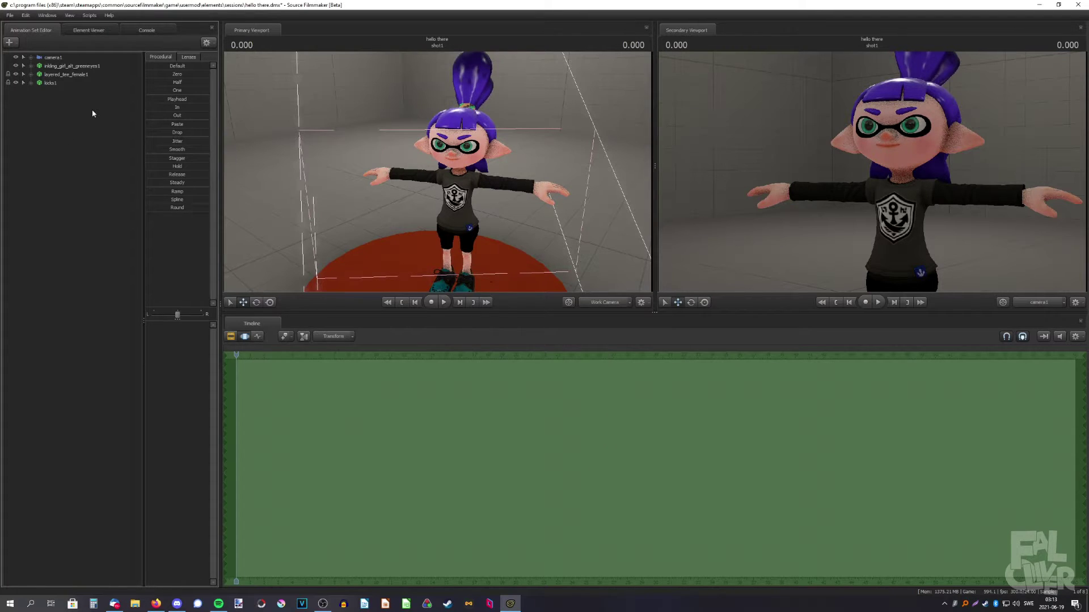
# Start the export that renders the camera view of the shot as an image.
pyautogui.click(10, 15)
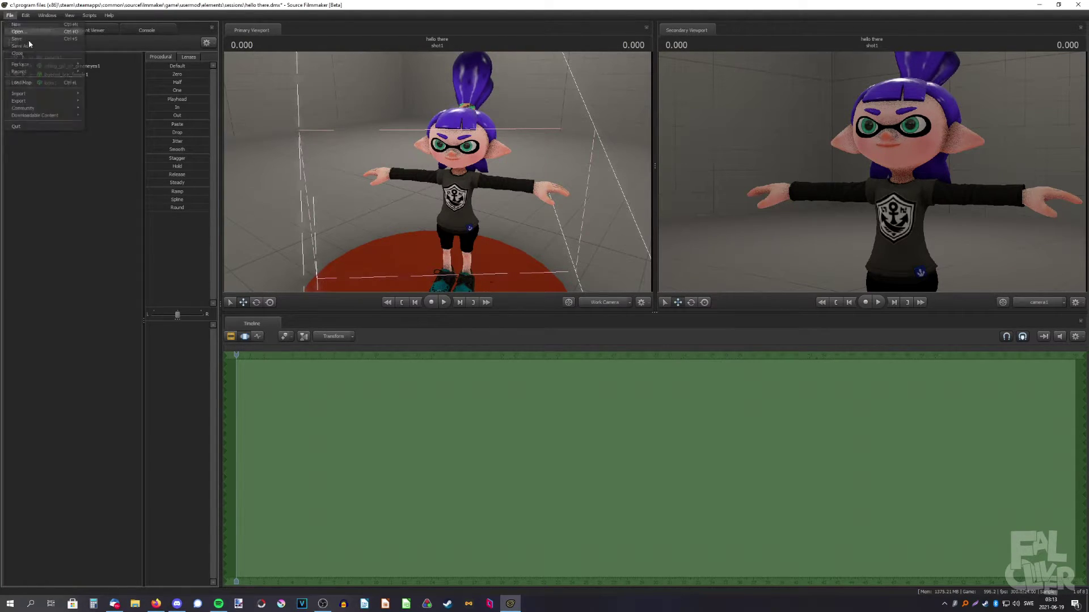
pyautogui.moveTo(57, 101)
pyautogui.click(95, 103)
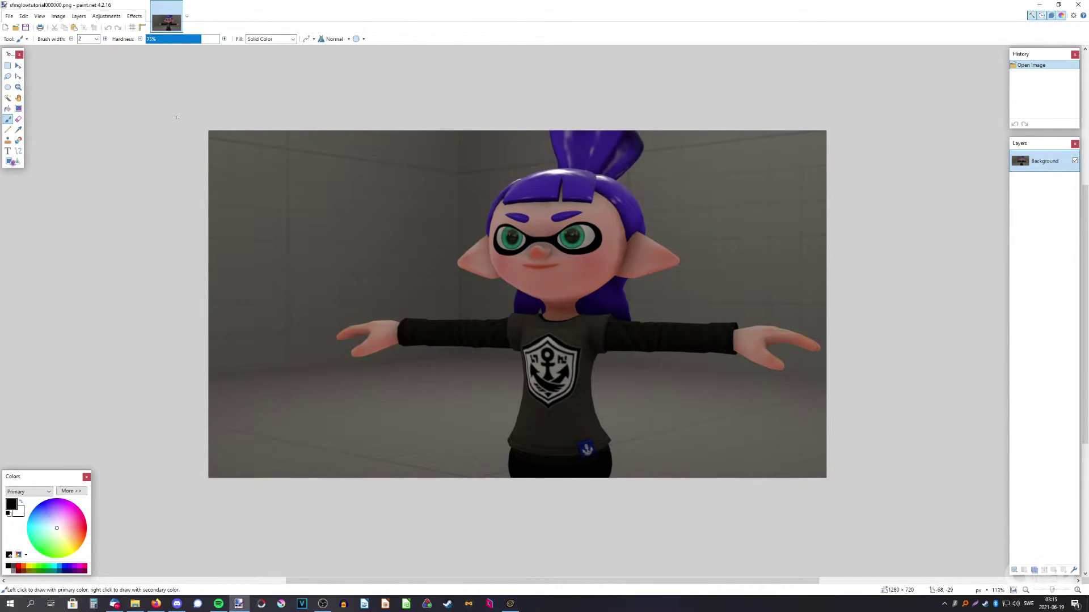
# Switch to paint.net and lasso-select both eyes in sfmglowtutorial000000.png, adding the second eye's outline to the first selection.
pyautogui.click(7, 76)
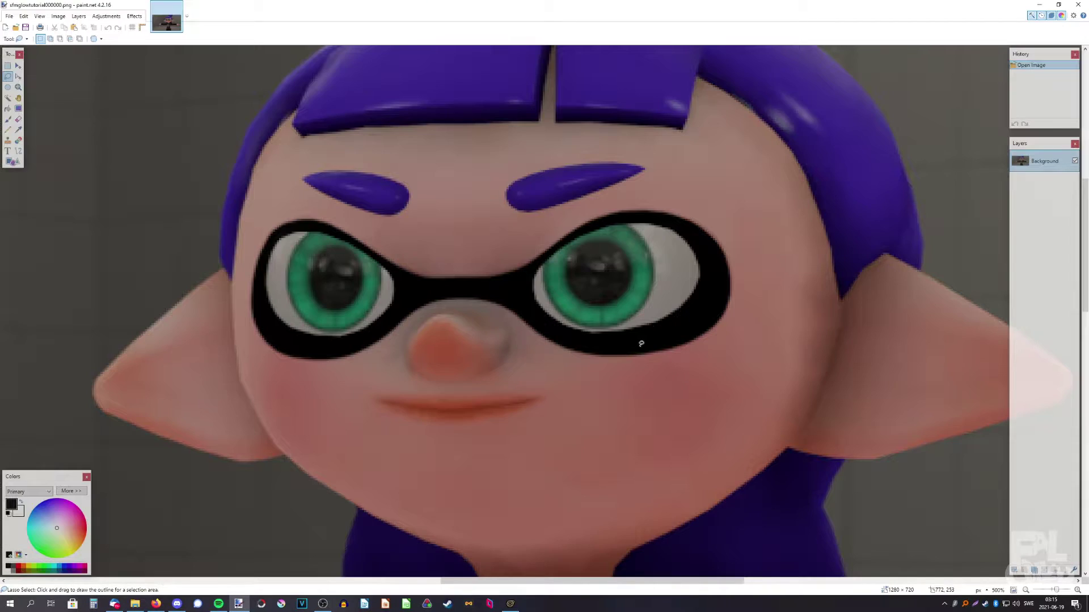
pyautogui.scroll(1, 640, 309)
pyautogui.scroll(1, 577, 304)
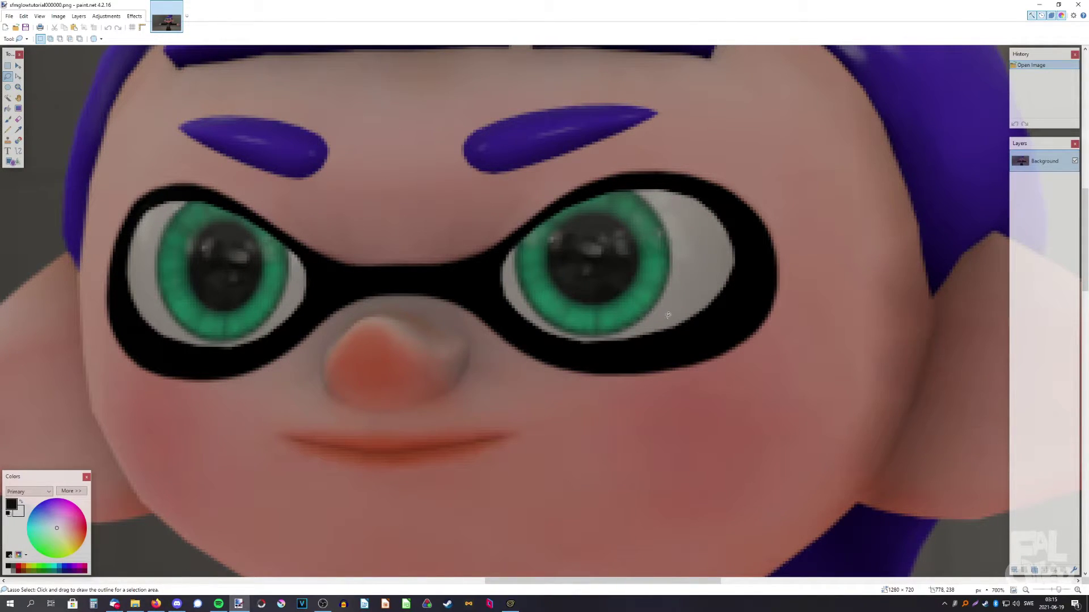
pyautogui.moveTo(671, 319)
pyautogui.mouseDown()
pyautogui.moveTo(658, 337)
pyautogui.moveTo(614, 355)
pyautogui.moveTo(529, 335)
pyautogui.moveTo(504, 310)
pyautogui.moveTo(494, 254)
pyautogui.moveTo(512, 205)
pyautogui.moveTo(572, 174)
pyautogui.moveTo(643, 170)
pyautogui.moveTo(689, 211)
pyautogui.moveTo(683, 278)
pyautogui.mouseUp()
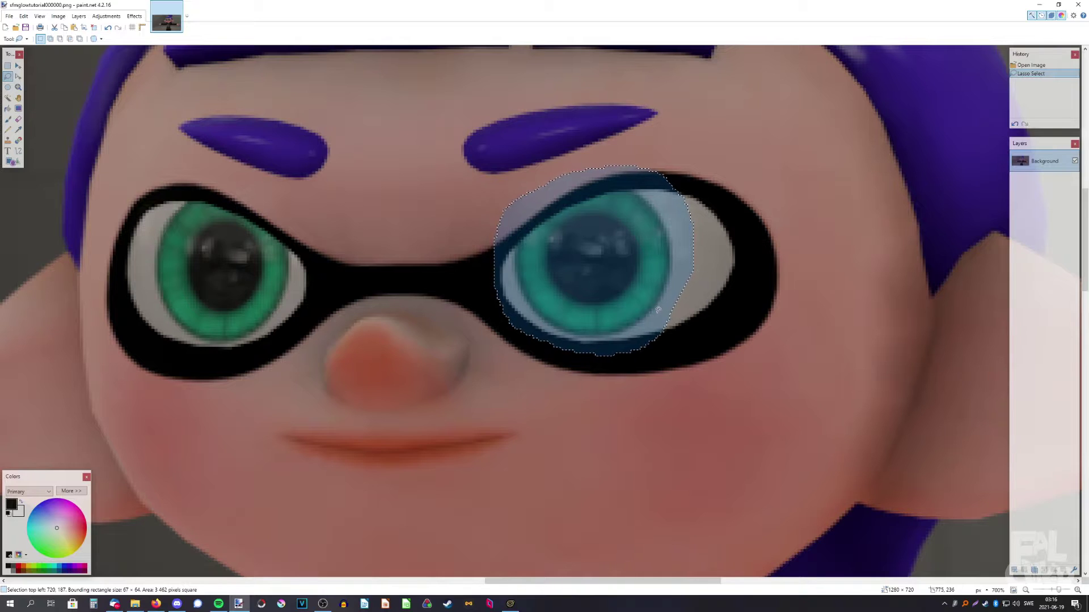
pyautogui.hscroll(-3, 588, 334)
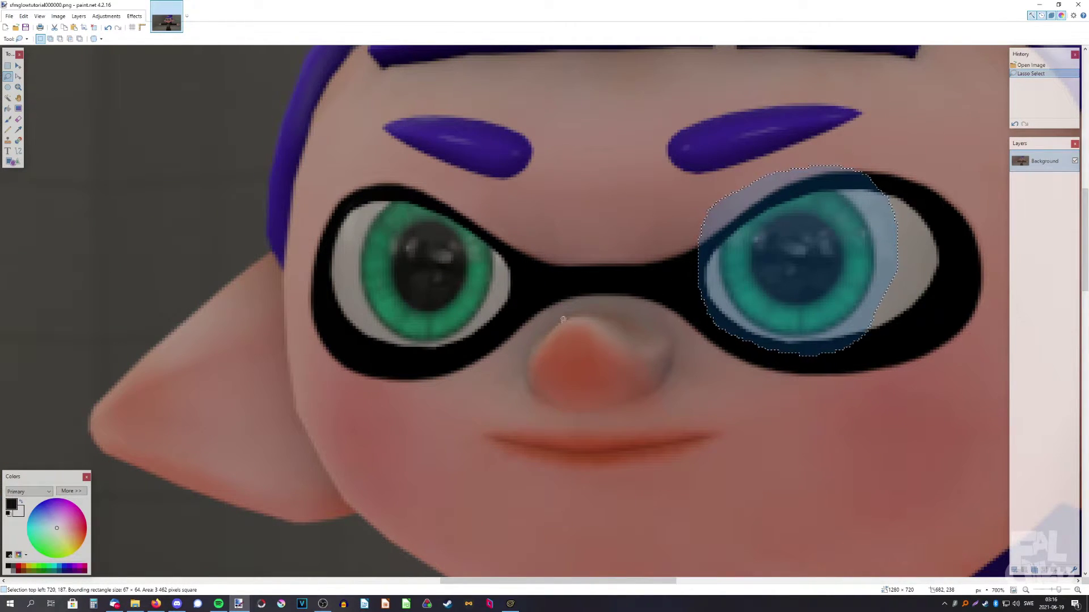
pyautogui.moveTo(491, 328)
pyautogui.mouseDown()
pyautogui.moveTo(389, 365)
pyautogui.moveTo(329, 290)
pyautogui.moveTo(362, 195)
pyautogui.moveTo(441, 177)
pyautogui.moveTo(502, 217)
pyautogui.moveTo(513, 283)
pyautogui.mouseUp()
pyautogui.hscroll(1, 448, 298)
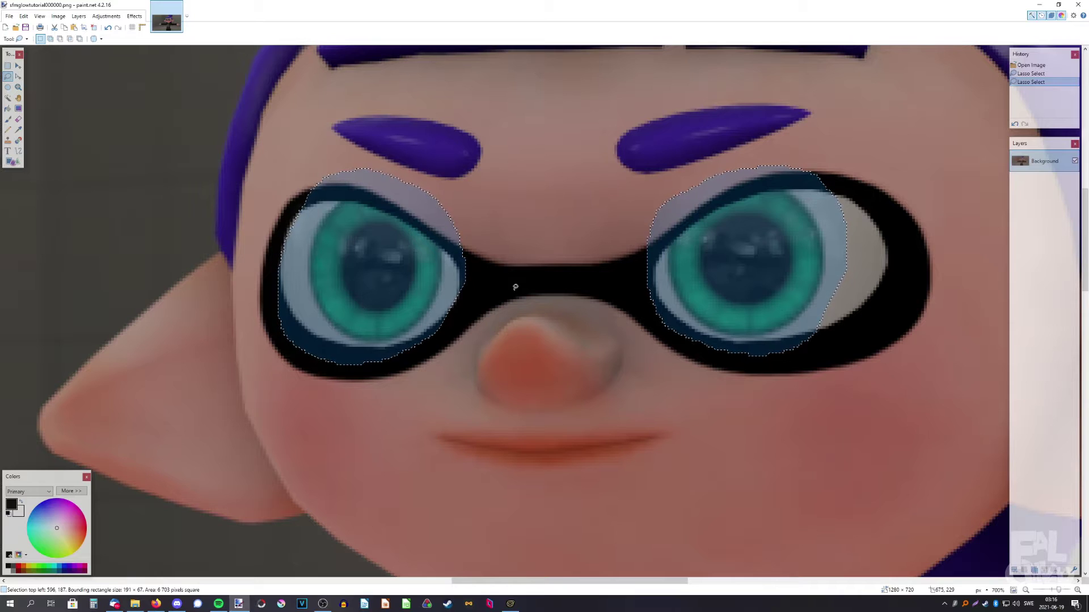
# Copy the selected eyes onto a new layer above the background and clear the selection.
pyautogui.click(1018, 572)
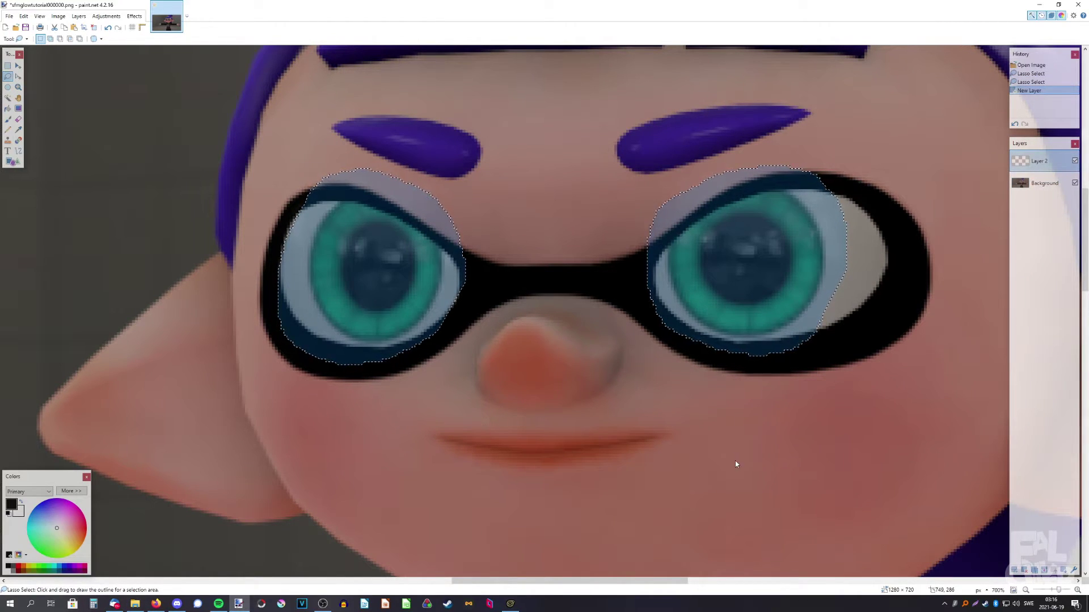
pyautogui.hotkey('ctrl', 'v')
pyautogui.click(95, 27)
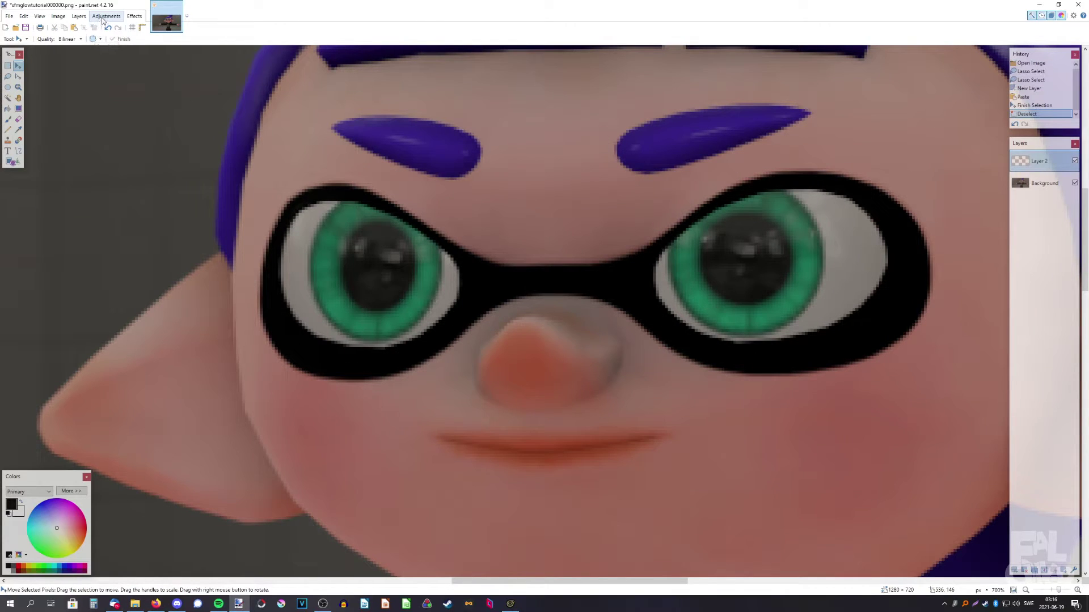
# Apply a Brightness / Contrast adjustment to the eye layer with brightness 75 and contrast 66.
pyautogui.click(102, 17)
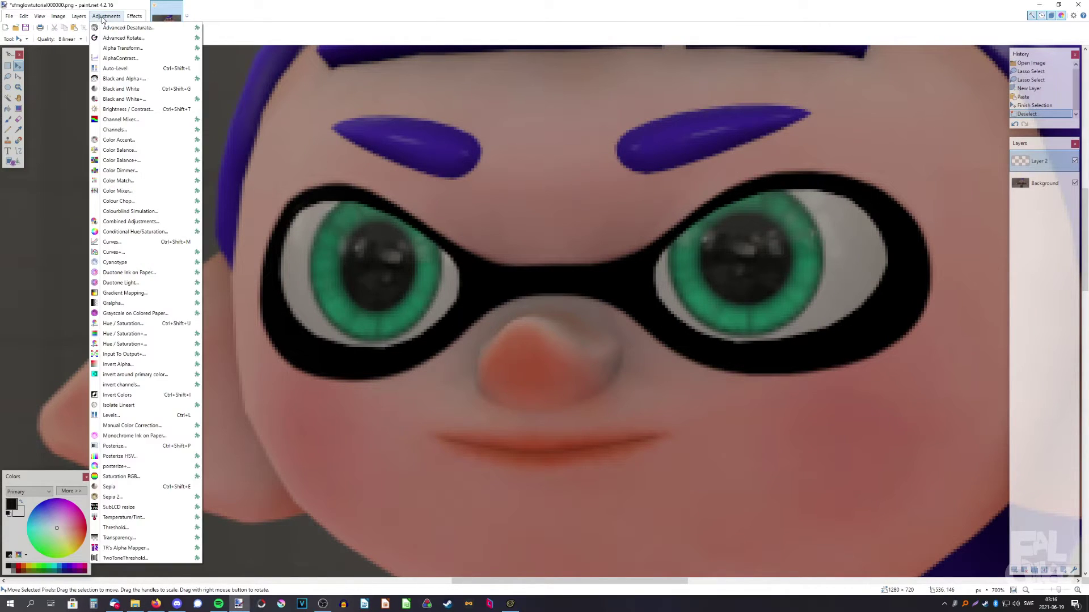
pyautogui.click(122, 110)
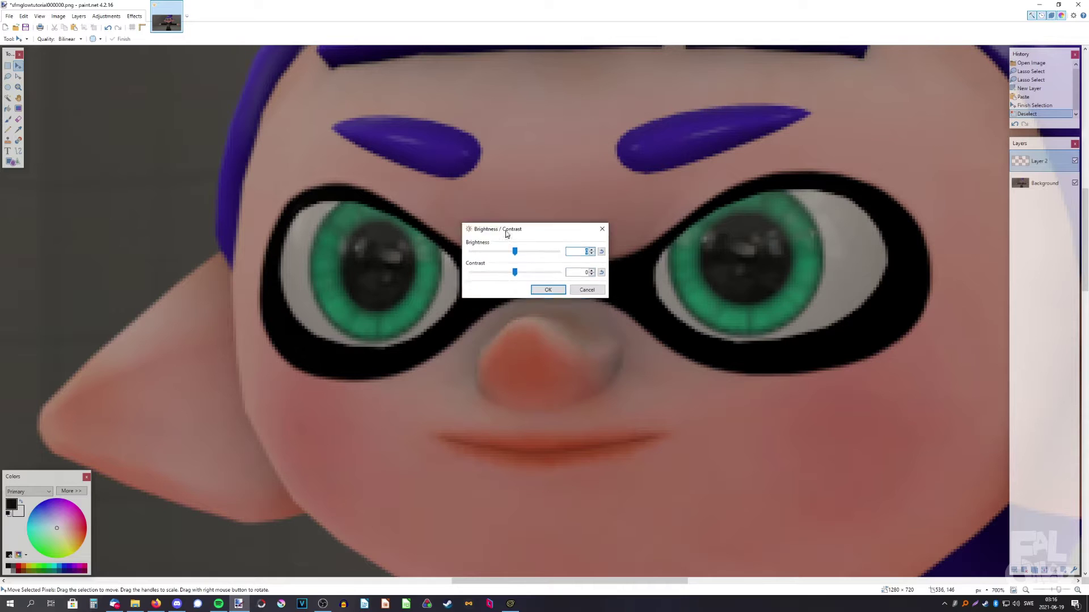
pyautogui.moveTo(510, 262); pyautogui.dragTo(538, 186)
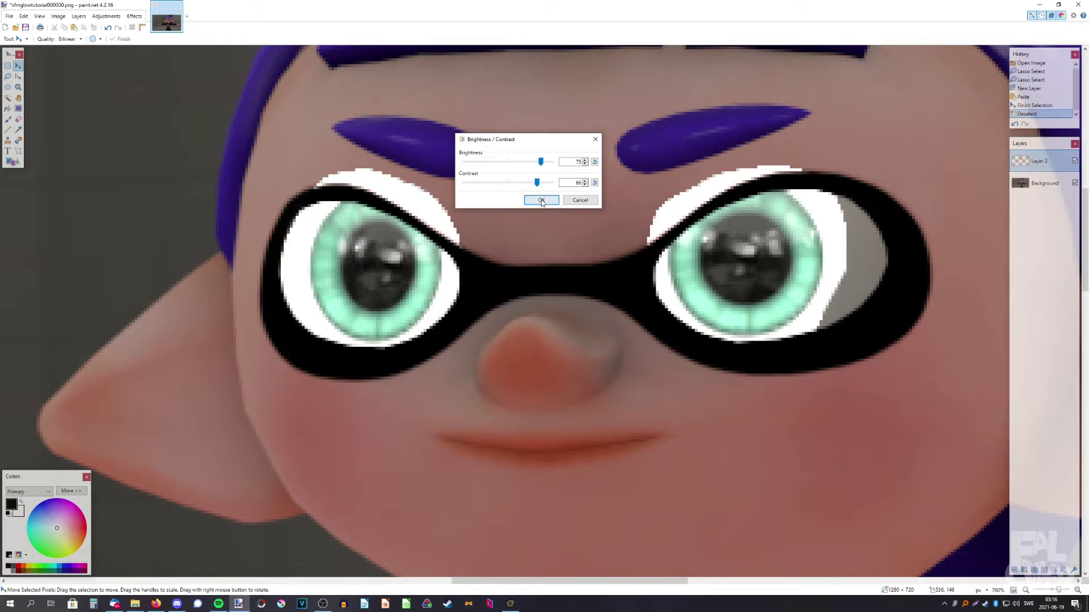
pyautogui.click(541, 199)
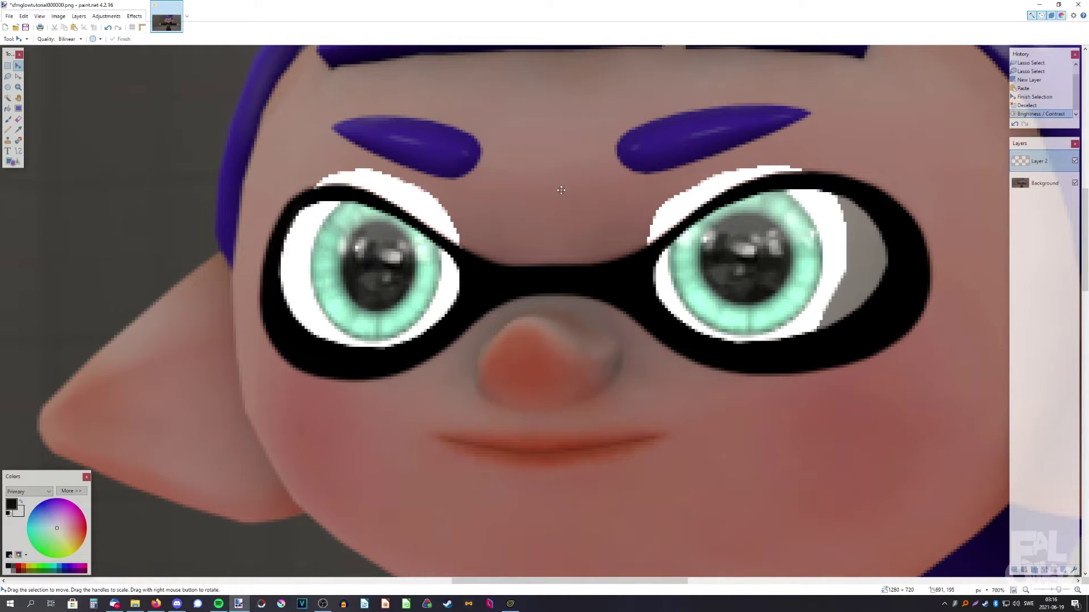
# Apply a Hue / Saturation adjustment to the eye layer with saturation 141.
pyautogui.click(106, 16)
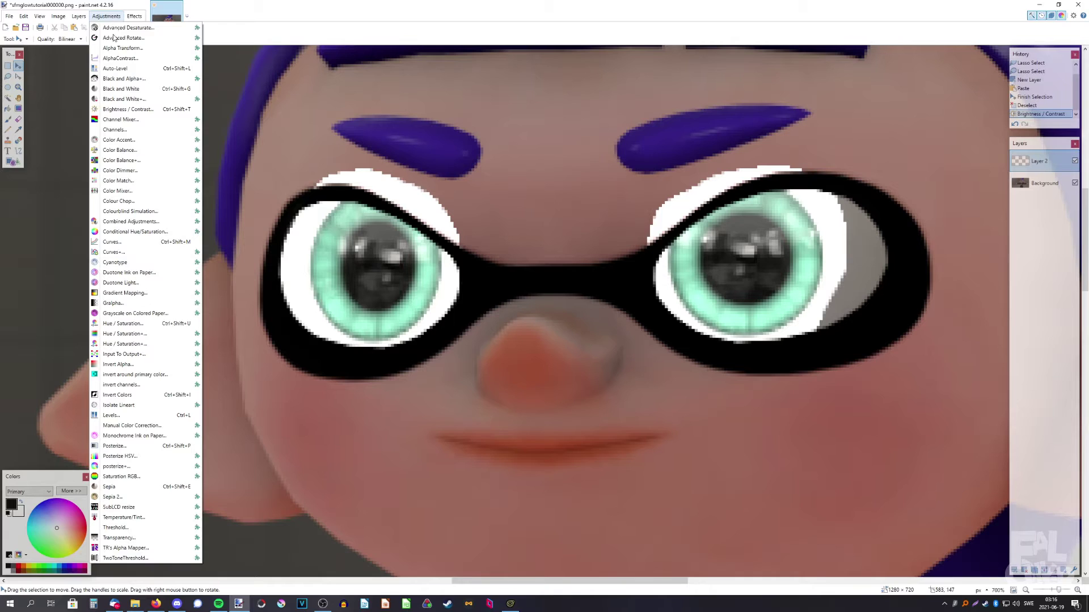
pyautogui.click(119, 324)
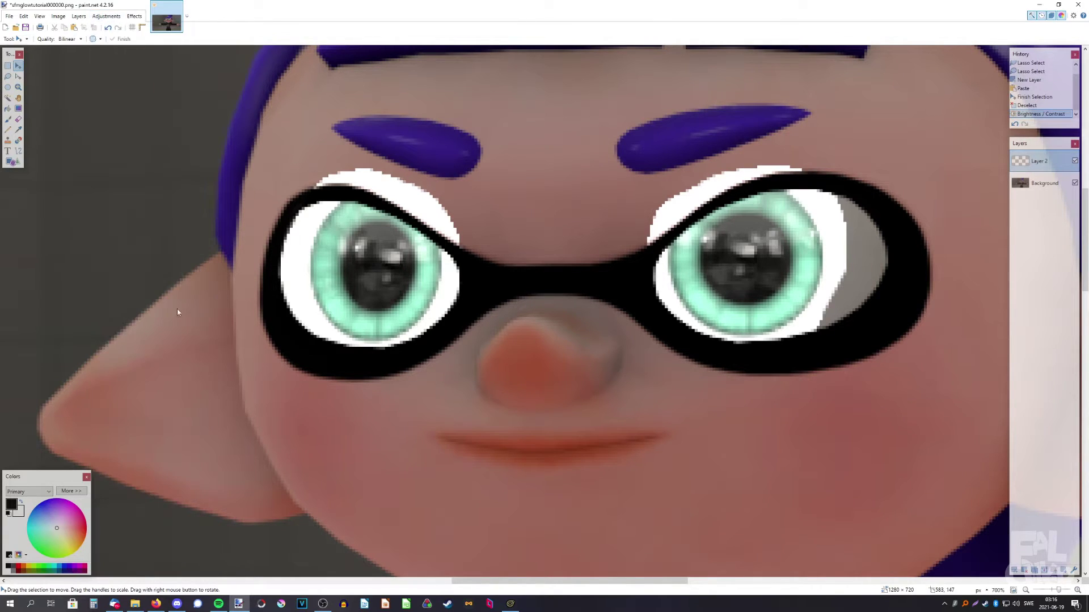
pyautogui.moveTo(535, 202); pyautogui.dragTo(560, 214)
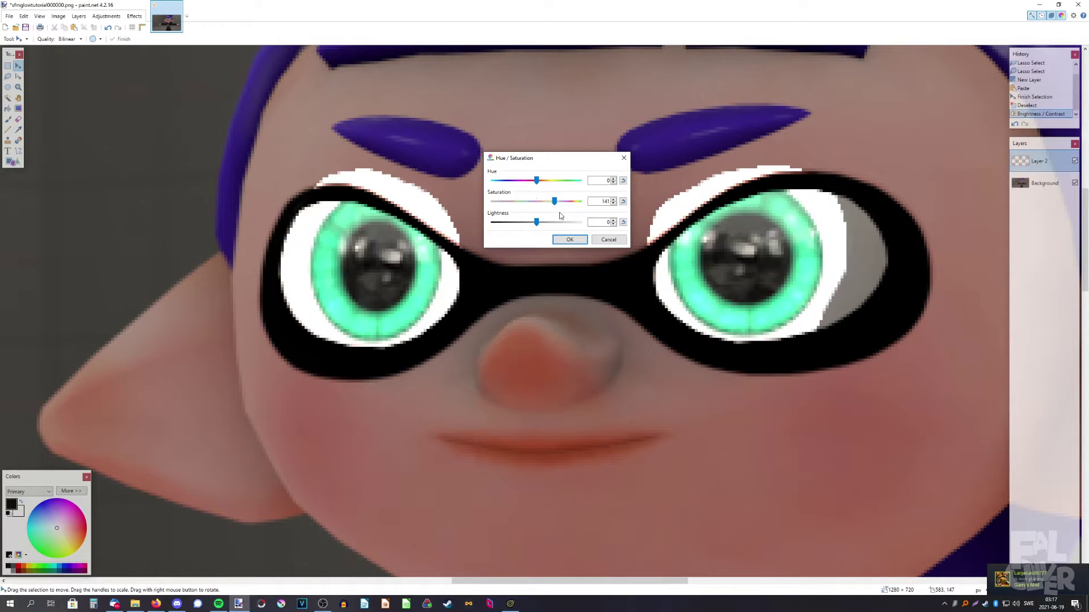
pyautogui.click(570, 239)
# Erase the brightened areas outside both irises on the eye layer with an eraser of 0% hardness, starting at brush width 13.
pyautogui.click(18, 119)
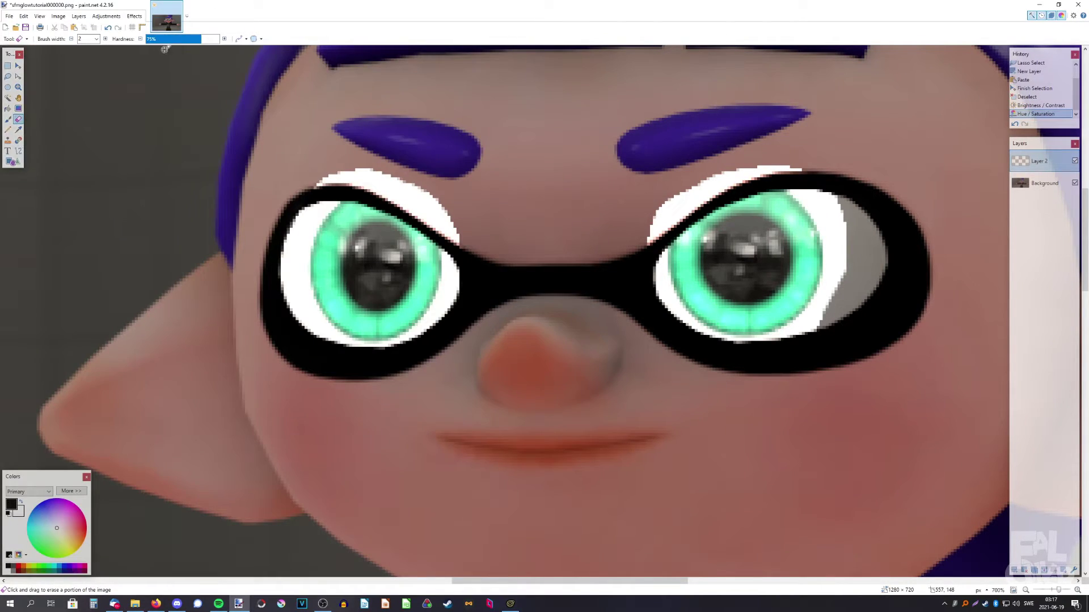
pyautogui.moveTo(180, 42); pyautogui.dragTo(83, 46)
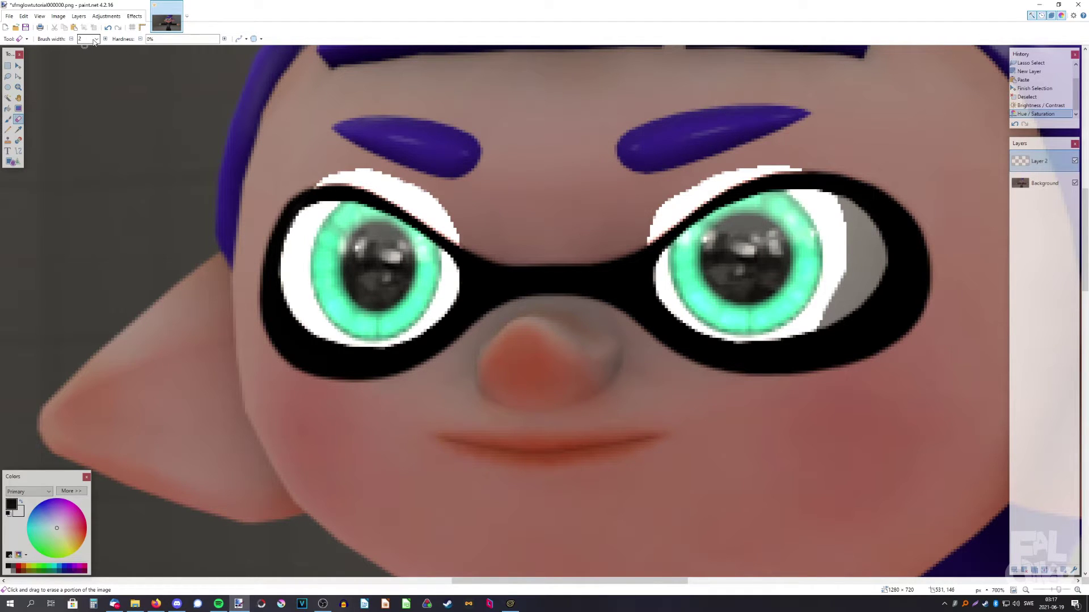
pyautogui.scroll(-13, 89, 38)
pyautogui.scroll(2, 250, 331)
pyautogui.scroll(4, 85, 38)
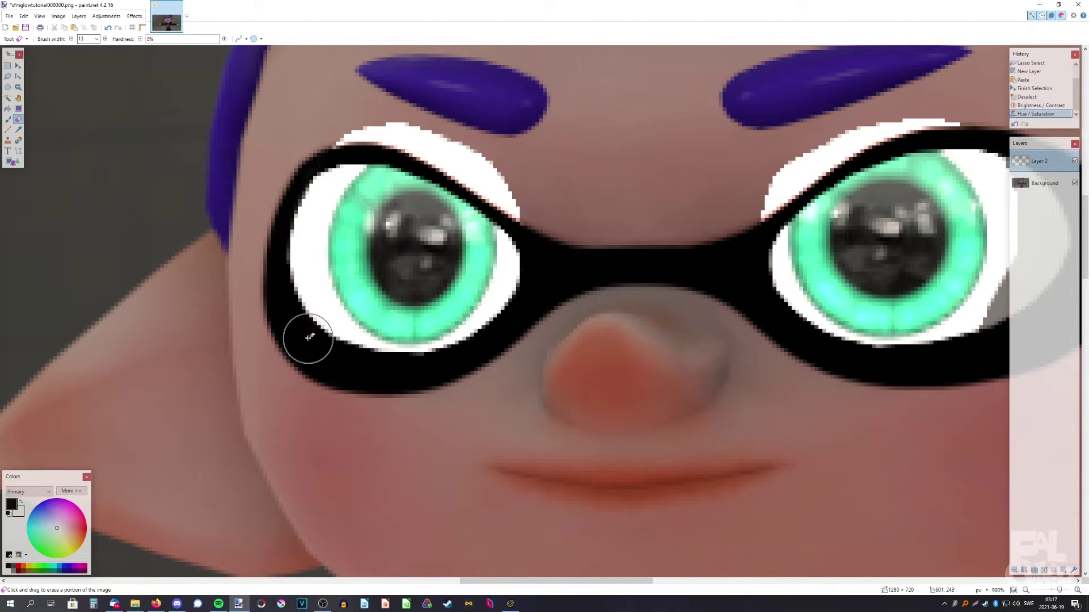
pyautogui.moveTo(294, 283)
pyautogui.mouseDown()
pyautogui.moveTo(317, 163)
pyautogui.moveTo(310, 211)
pyautogui.moveTo(411, 123)
pyautogui.moveTo(520, 190)
pyautogui.moveTo(507, 190)
pyautogui.moveTo(517, 282)
pyautogui.moveTo(431, 376)
pyautogui.moveTo(326, 352)
pyautogui.moveTo(309, 275)
pyautogui.moveTo(327, 160)
pyautogui.moveTo(352, 164)
pyautogui.mouseUp()
pyautogui.hscroll(5, 315, 171)
pyautogui.moveTo(406, 296)
pyautogui.mouseDown()
pyautogui.moveTo(389, 228)
pyautogui.moveTo(408, 171)
pyautogui.moveTo(576, 109)
pyautogui.moveTo(630, 103)
pyautogui.moveTo(422, 186)
pyautogui.moveTo(615, 145)
pyautogui.moveTo(661, 290)
pyautogui.moveTo(644, 191)
pyautogui.moveTo(623, 328)
pyautogui.moveTo(476, 354)
pyautogui.moveTo(576, 356)
pyautogui.moveTo(613, 335)
pyautogui.moveTo(512, 373)
pyautogui.mouseUp()
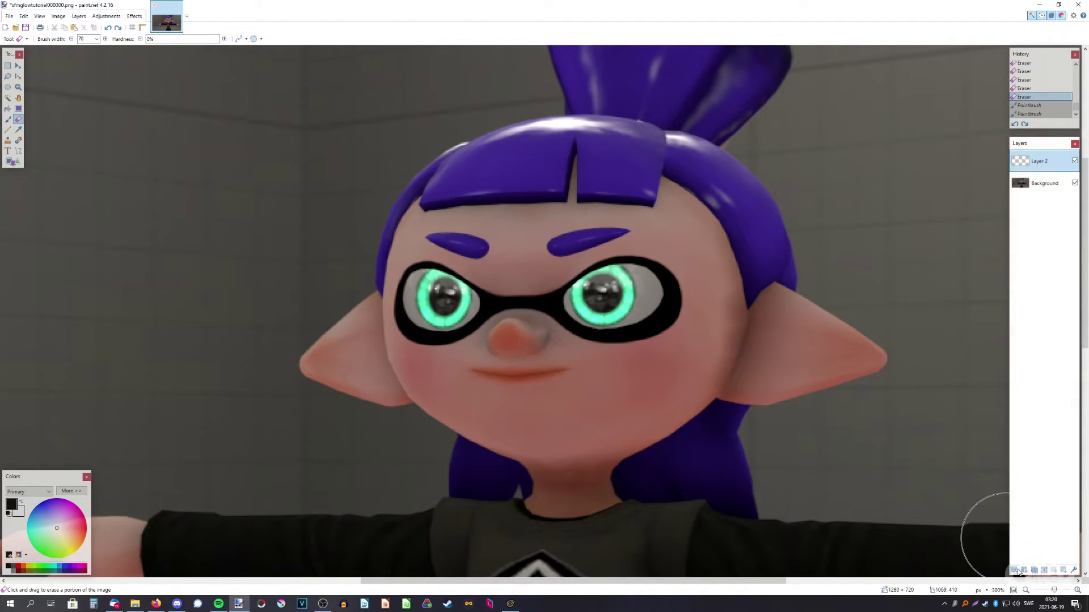
# Add a new layer above the eye layer and set the primary colour to bright green 00FF90.
pyautogui.click(1016, 571)
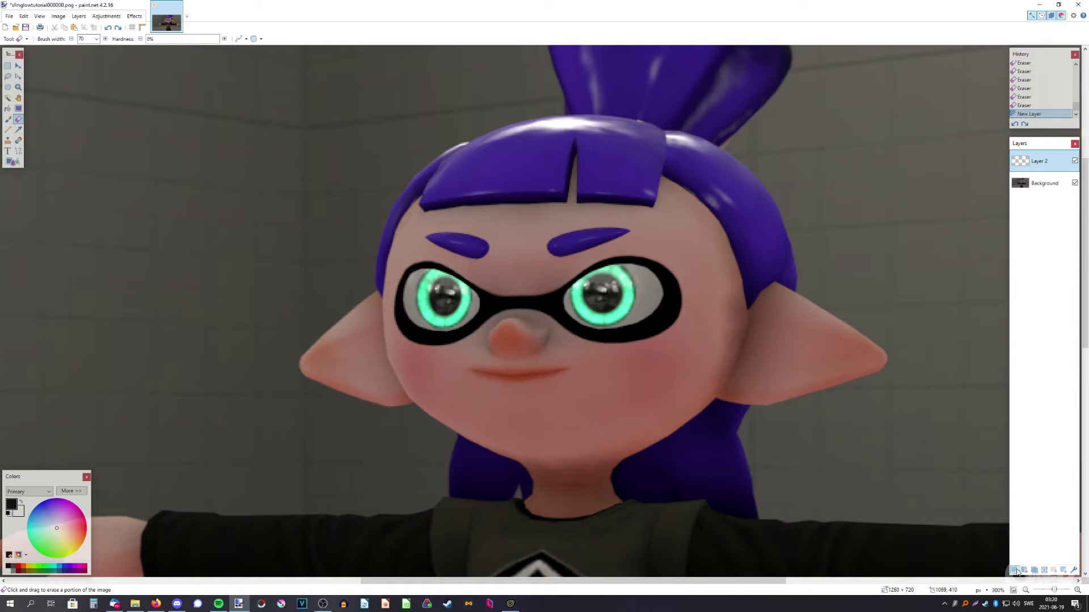
pyautogui.click(53, 567)
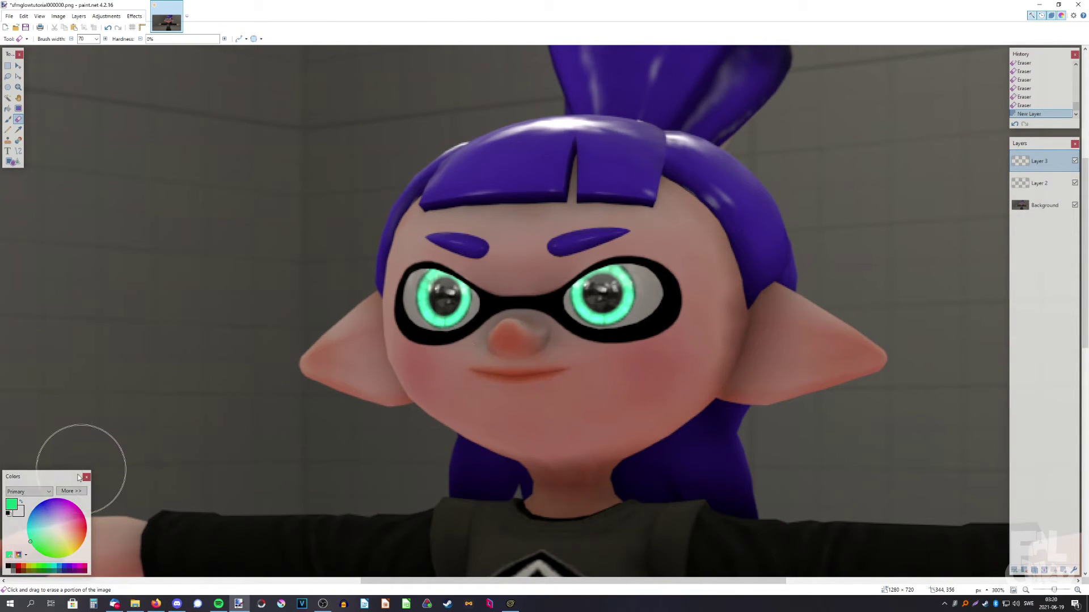
pyautogui.click(71, 491)
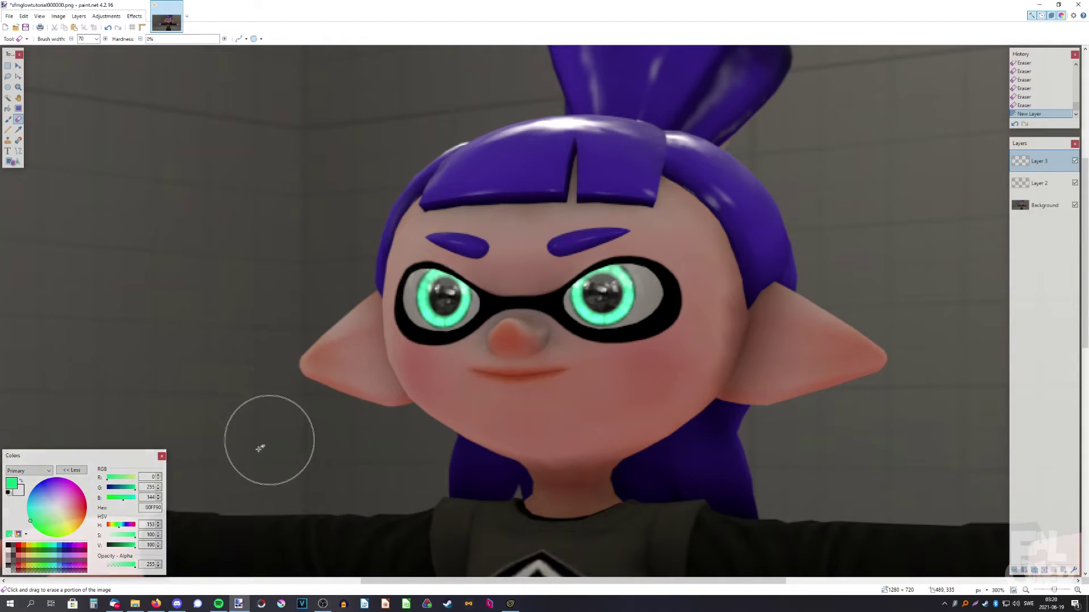
# Paint one soft green dab centred on each eye with the Paintbrush at width 150 and 0% hardness.
pyautogui.click(8, 119)
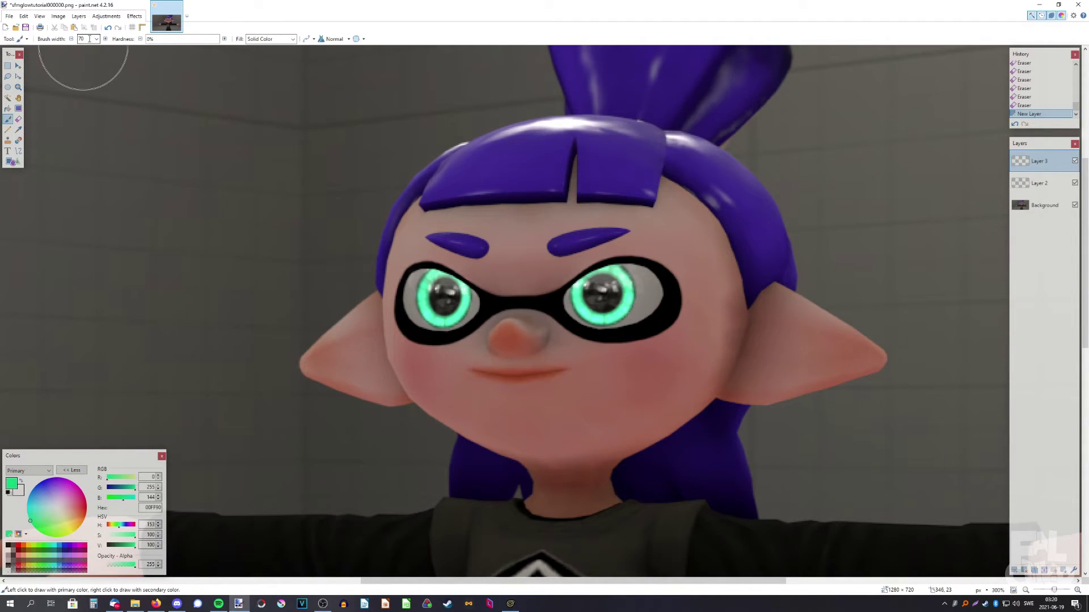
pyautogui.scroll(10, 89, 39)
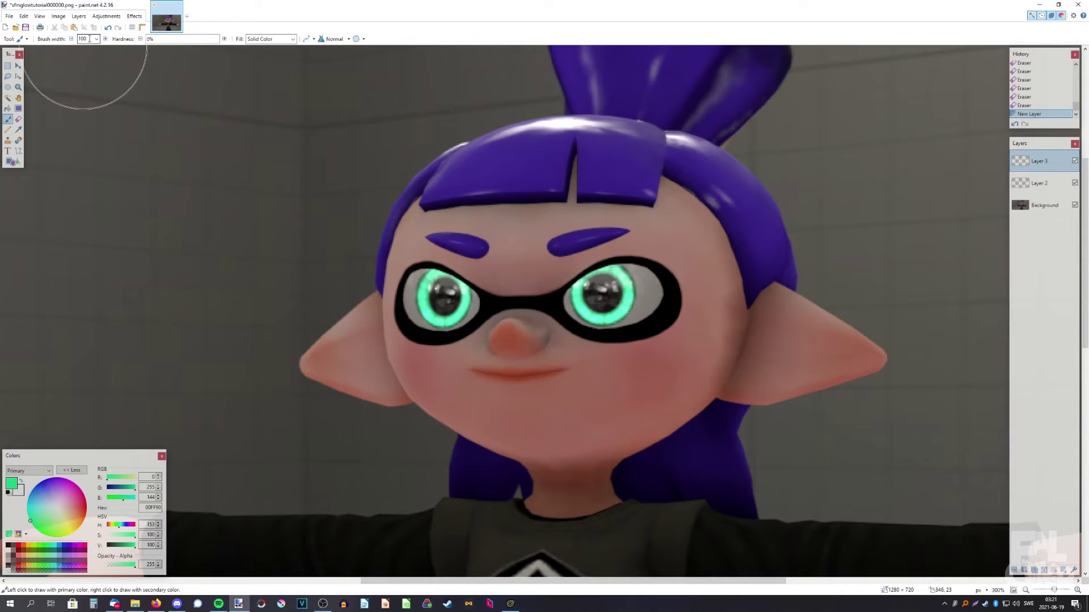
pyautogui.scroll(5, 89, 38)
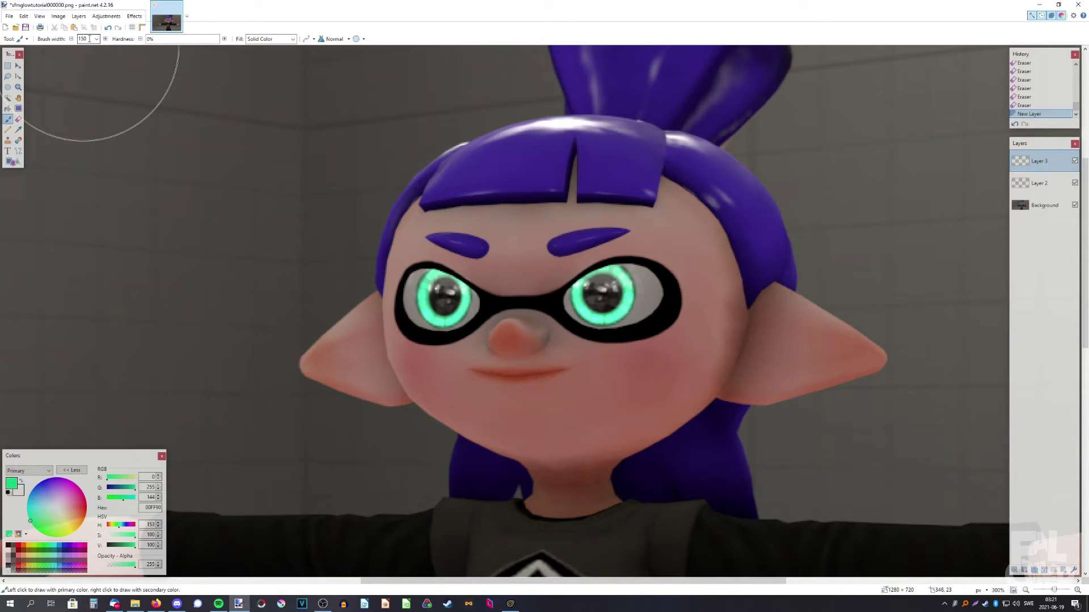
pyautogui.click(601, 294)
pyautogui.click(445, 296)
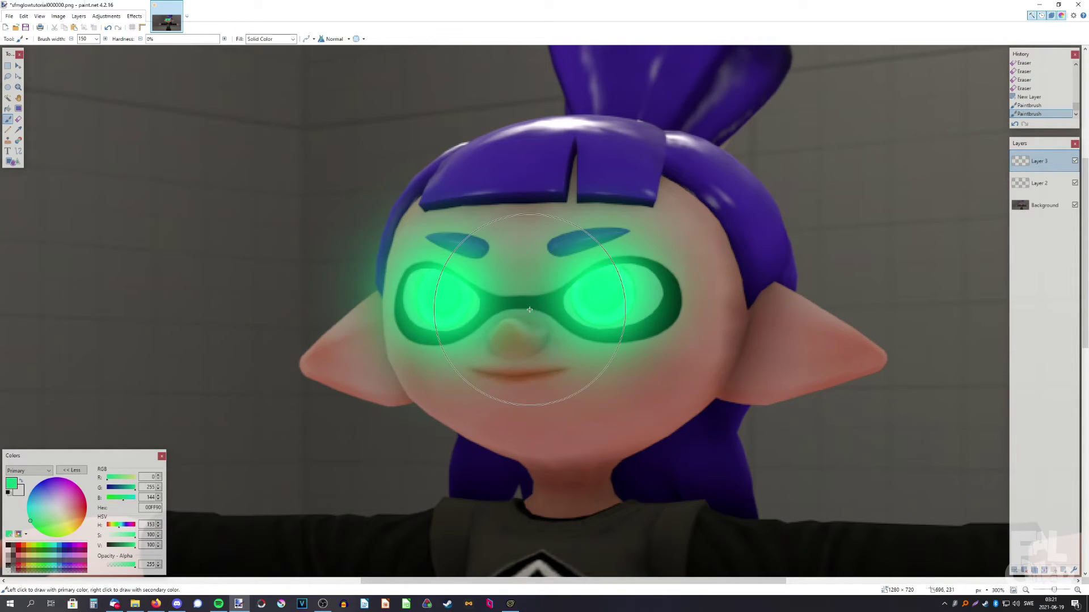
# Change the blend mode of the green glow layer and lower its opacity so the eye details show through.
pyautogui.click(1074, 571)
pyautogui.moveTo(549, 247); pyautogui.dragTo(811, 247)
pyautogui.click(765, 312)
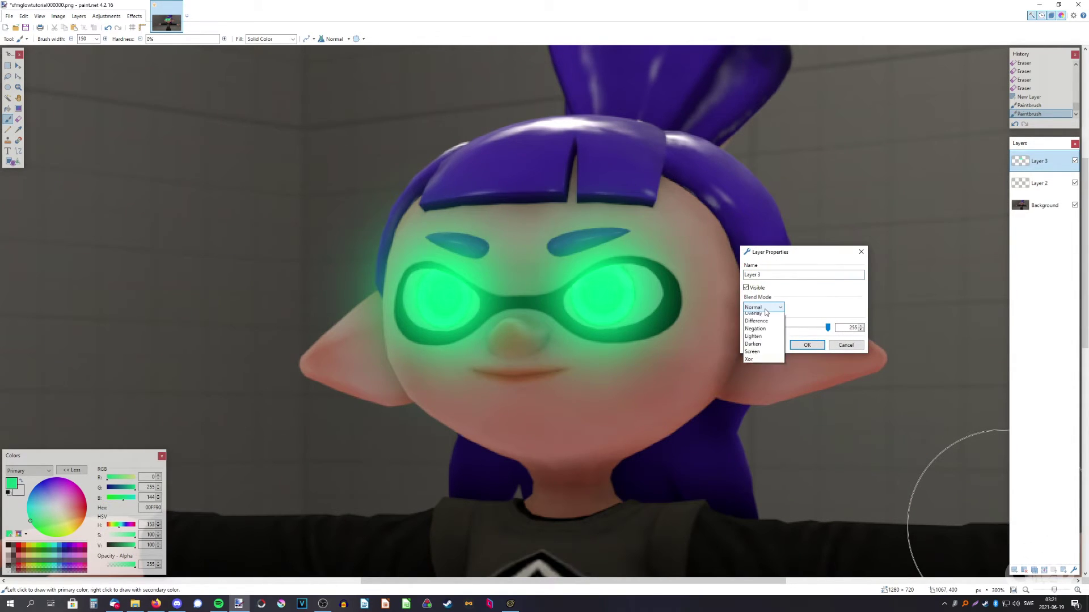
pyautogui.click(768, 333)
pyautogui.click(766, 312)
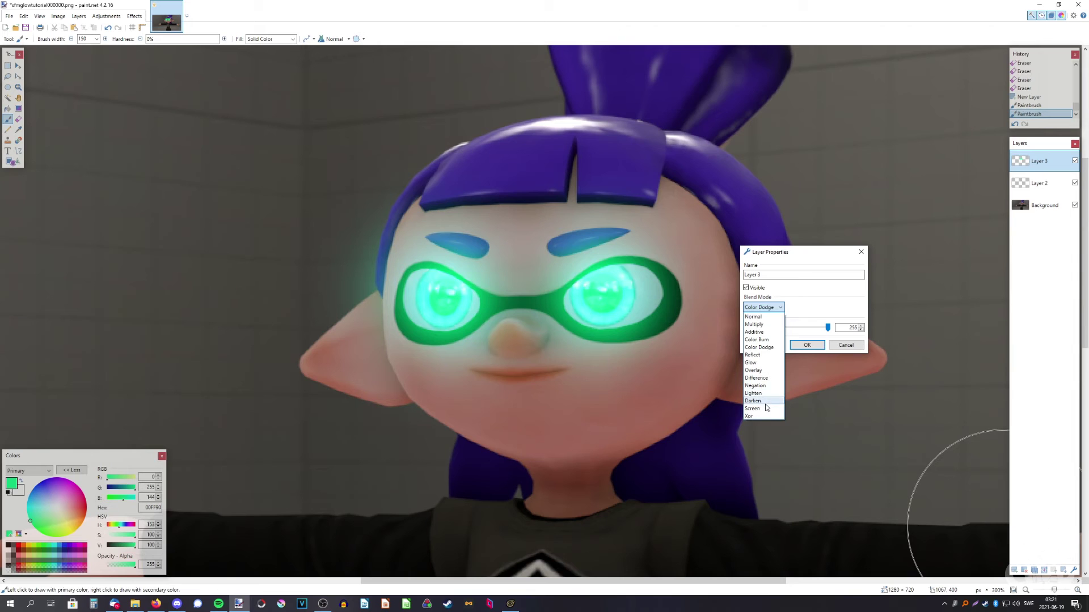
pyautogui.click(762, 310)
pyautogui.moveTo(827, 328); pyautogui.dragTo(781, 328)
pyautogui.click(807, 345)
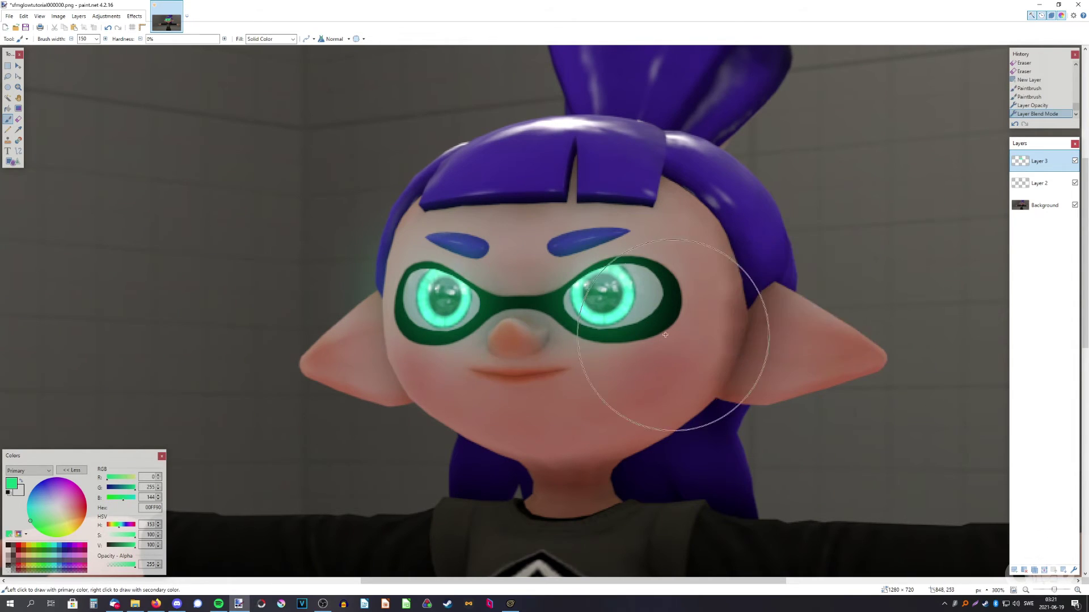
pyautogui.hotkey('ctrl', 'b')
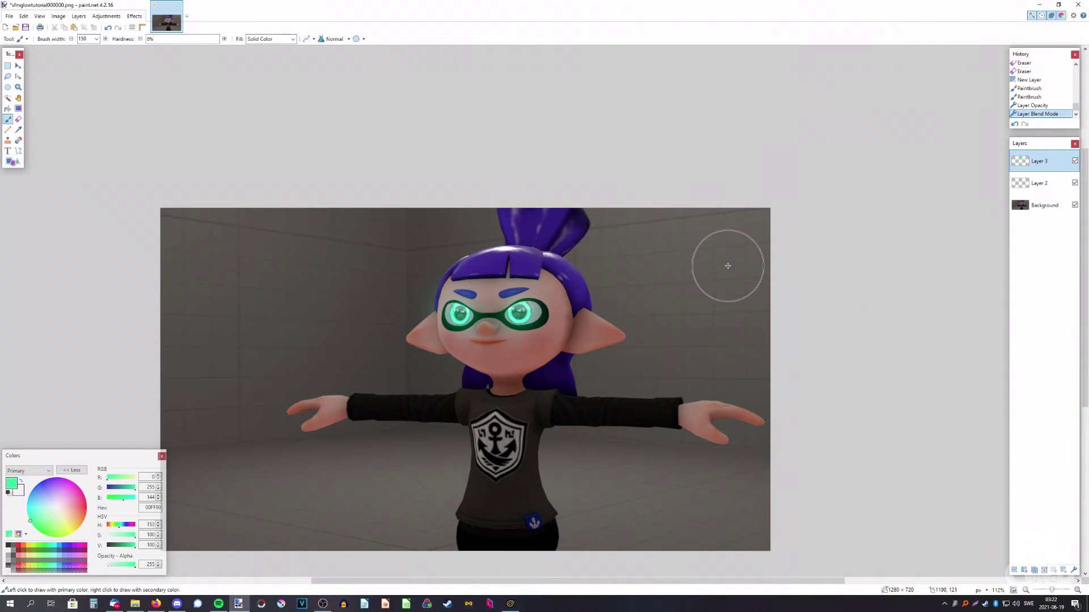
pyautogui.scroll(-3, 727, 266)
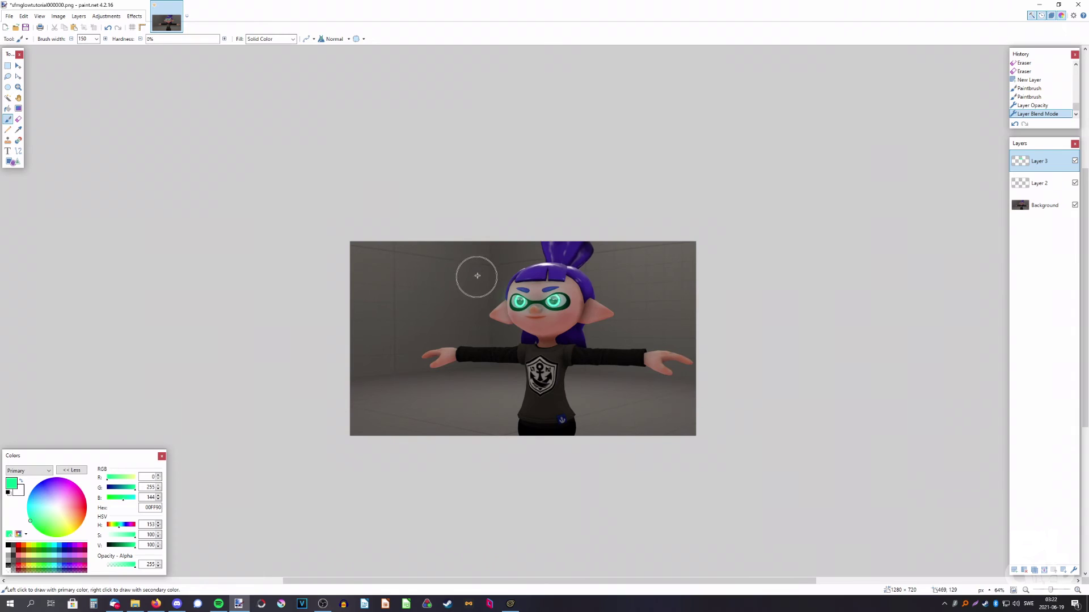